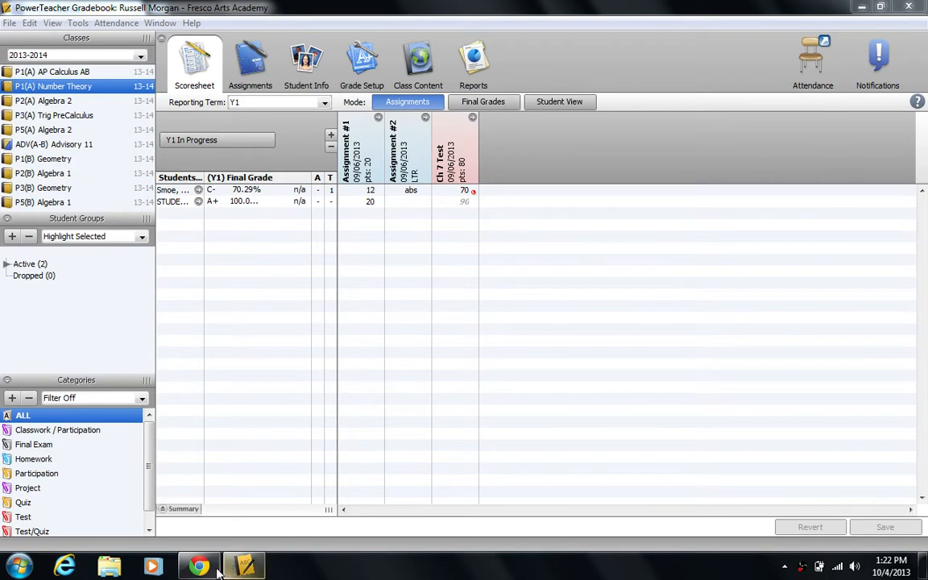
- Check the gradebook launch option on the PowerTeacher start page in Chrome and return to PowerTeacher Gradebook
click(199, 564)
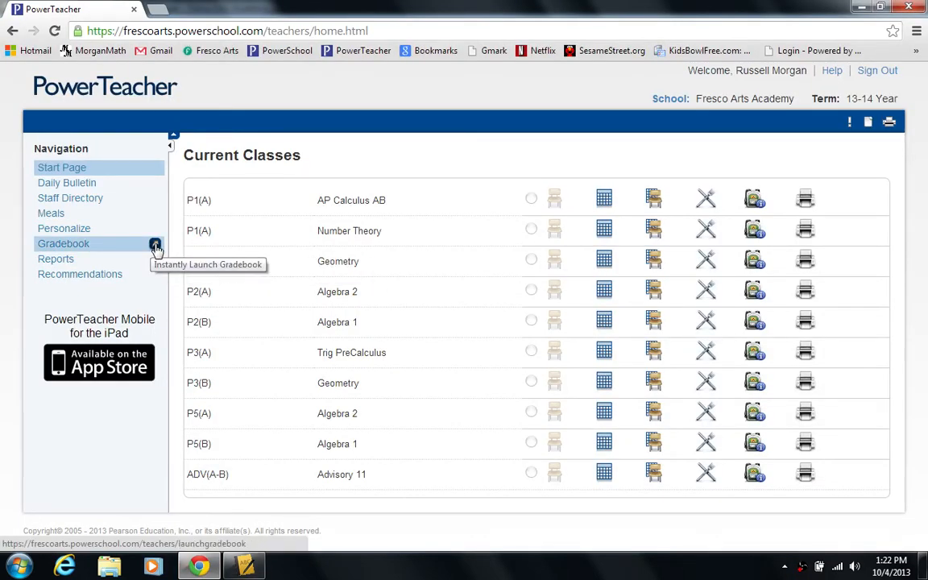
click(246, 564)
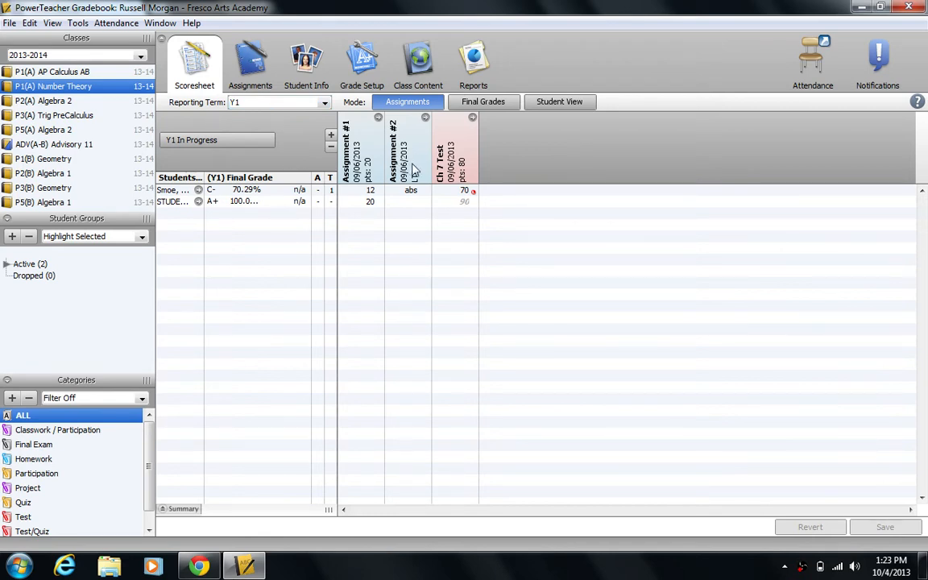
- Start a new assignment named Assignment #3 in the Homework category with the Letter Grade score type
mouse_move(452, 171)
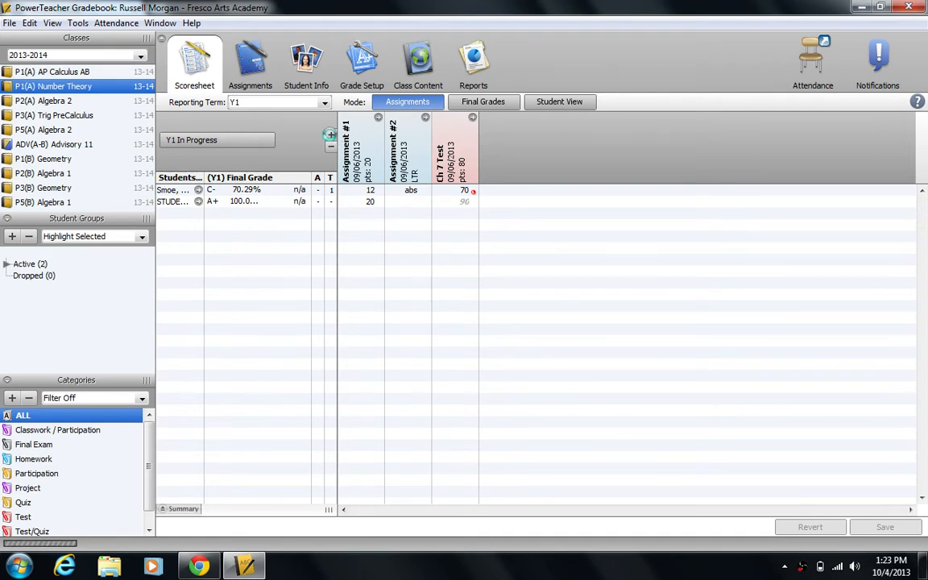
click(331, 137)
text(A)
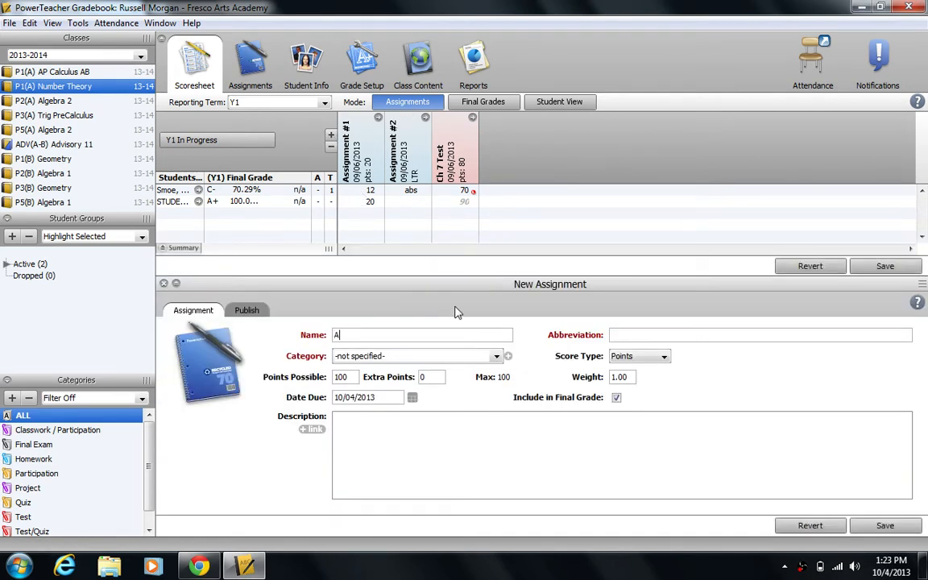
text(ssignment #3)
key(Tab)
click(435, 356)
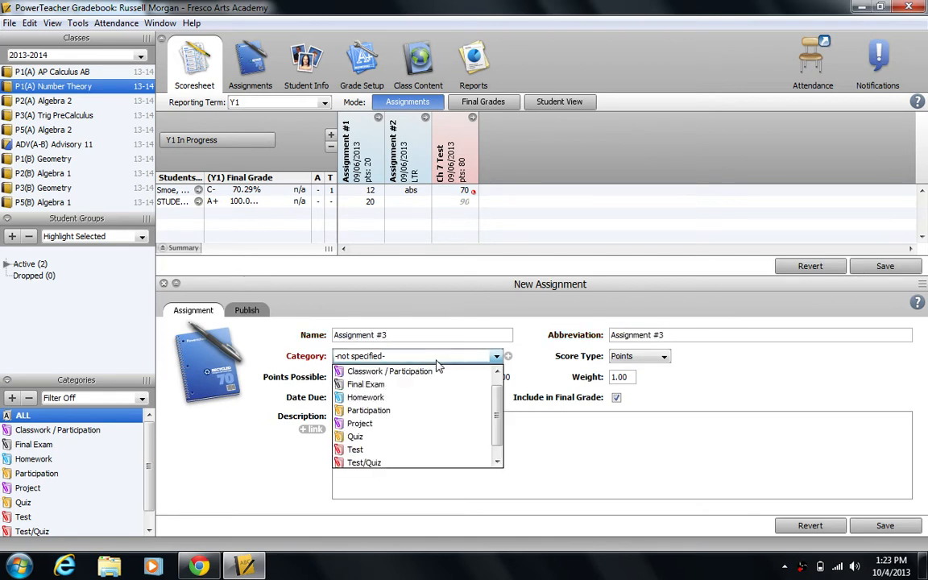
click(385, 397)
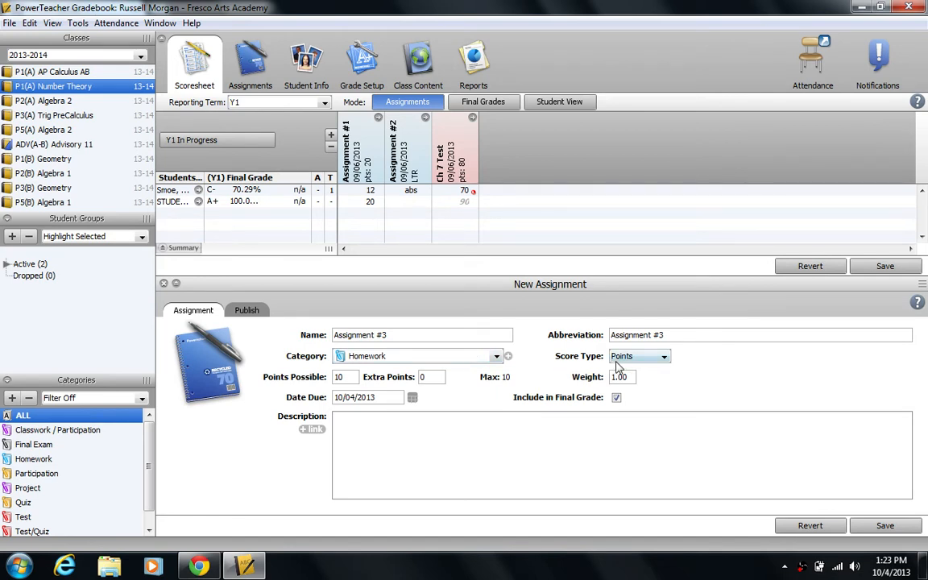
click(641, 356)
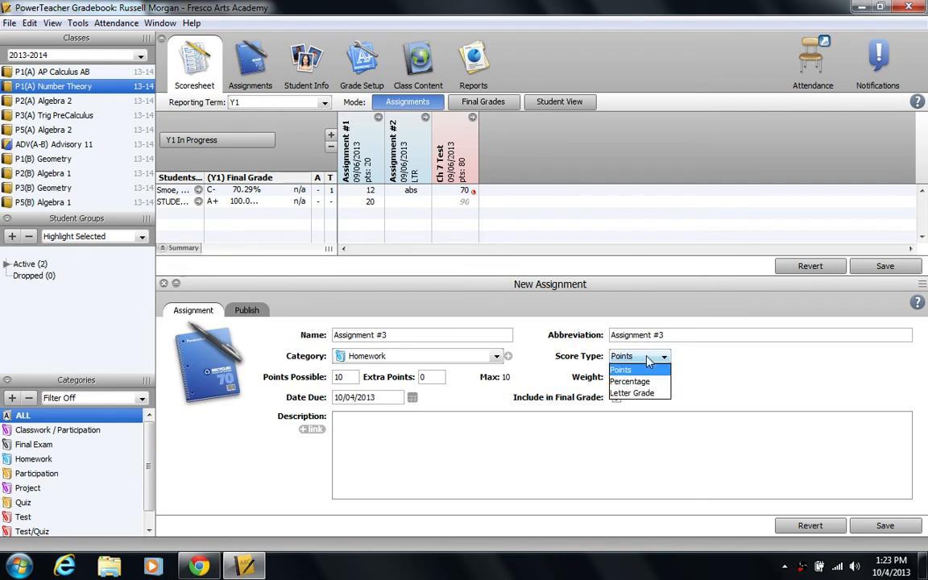
click(633, 393)
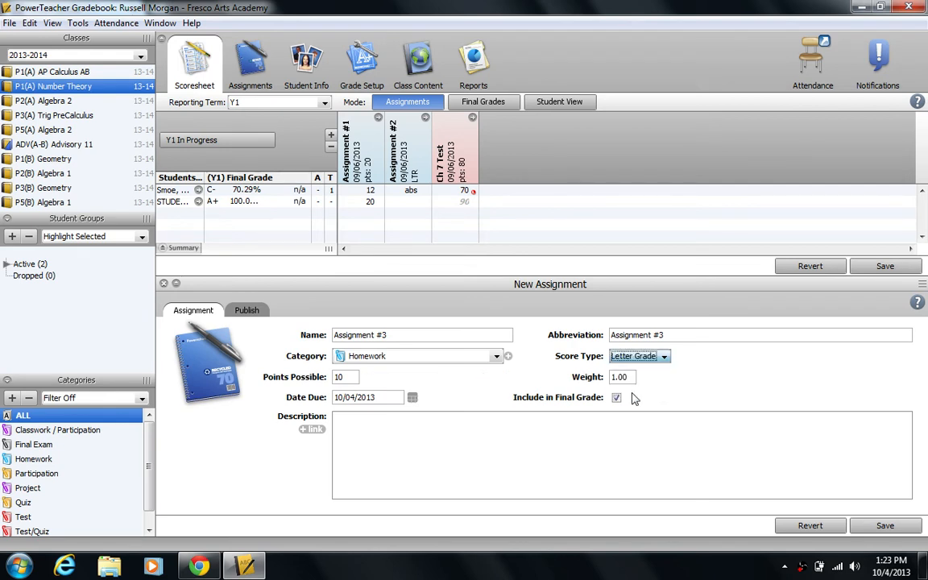
- Try a weight of 0.5 for Assignment #3 and set it back to 1.0
double_click(349, 377)
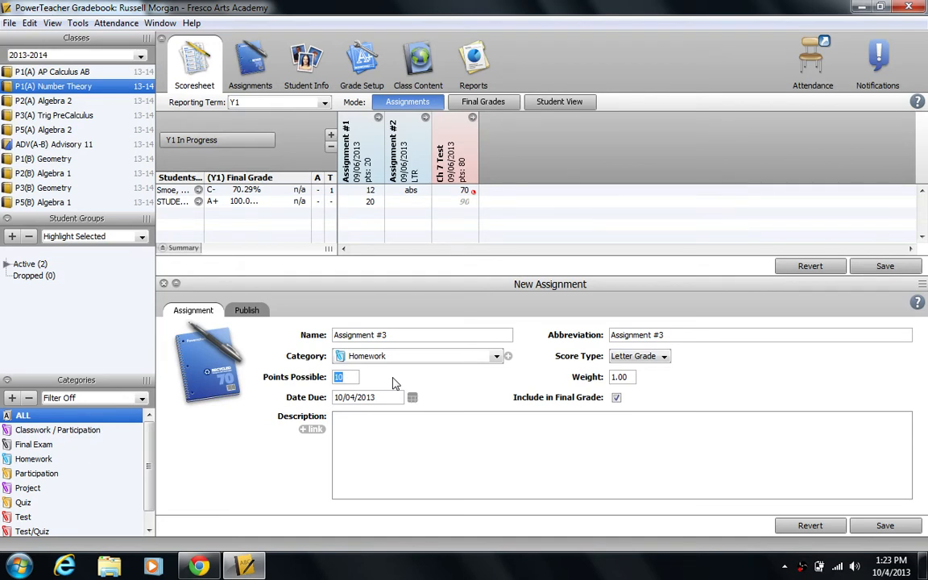
click(350, 378)
drag(611, 378, 629, 376)
drag(335, 377, 350, 377)
click(606, 377)
drag(629, 377, 603, 379)
text(0.5)
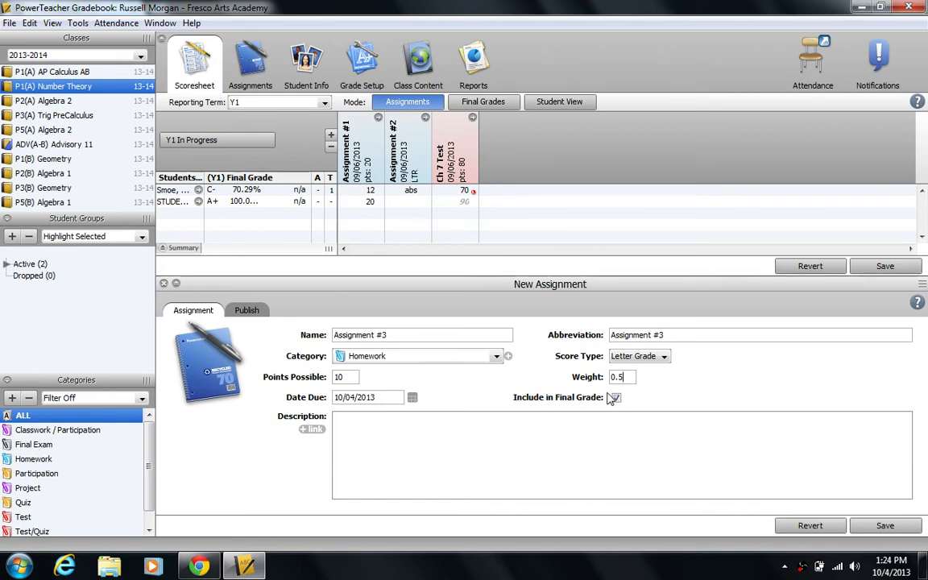
key(BackSpace)
key(BackSpace)
key(BackSpace)
text(1)
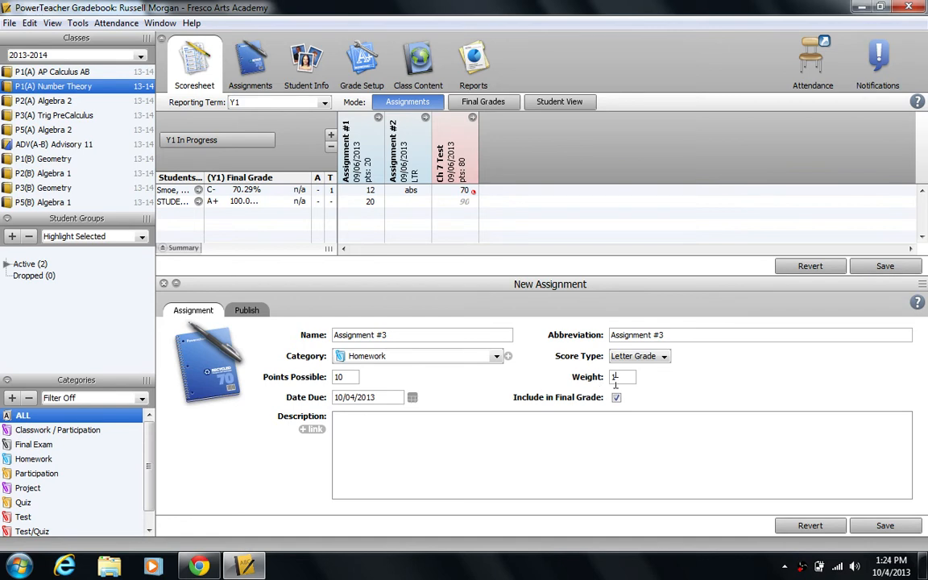
text(.0)
- Set the due date of Assignment #3 to 10/02/2013, save the assignment and close its details
click(353, 398)
click(353, 398)
text(2)
click(881, 525)
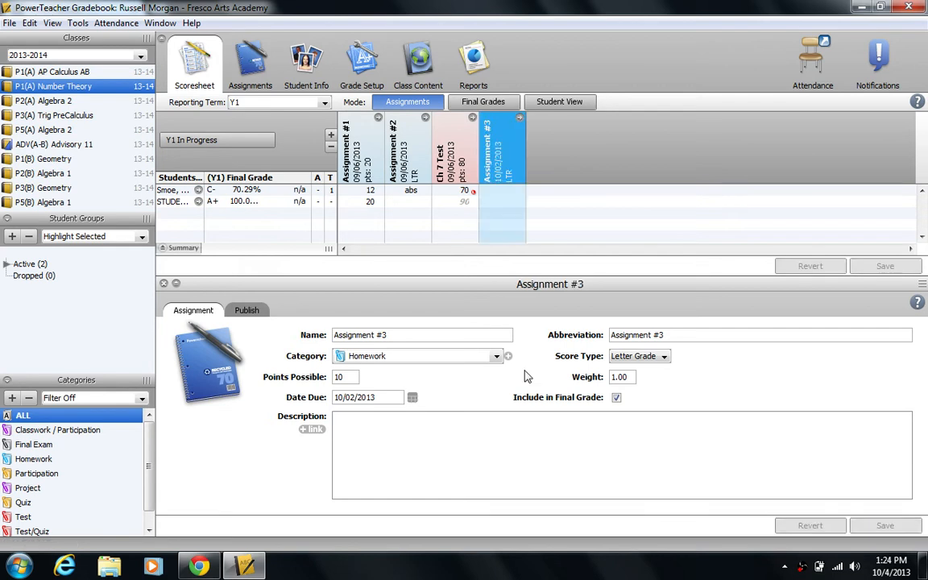
click(164, 284)
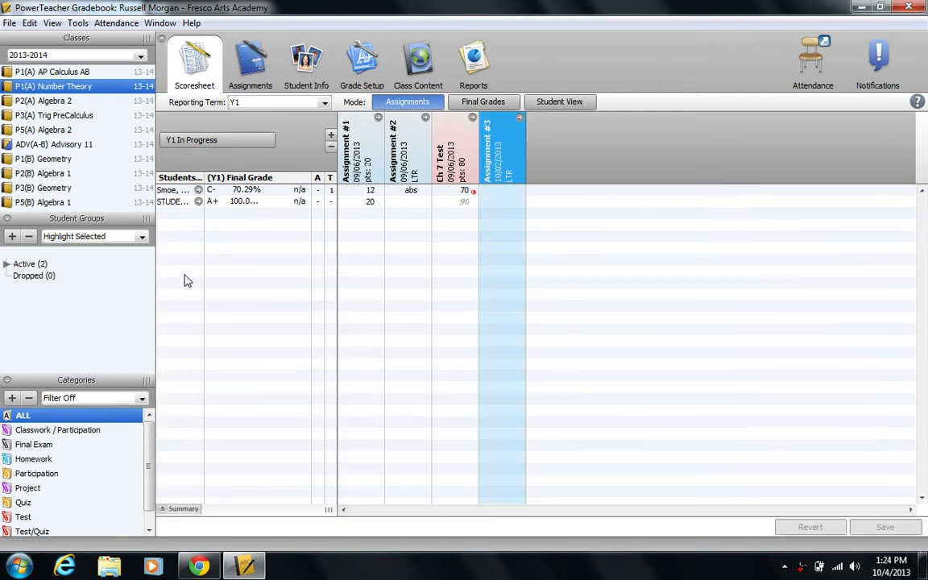
- Widen the Students column and the student and final grade area of the scoresheet to fit the full names
click(495, 201)
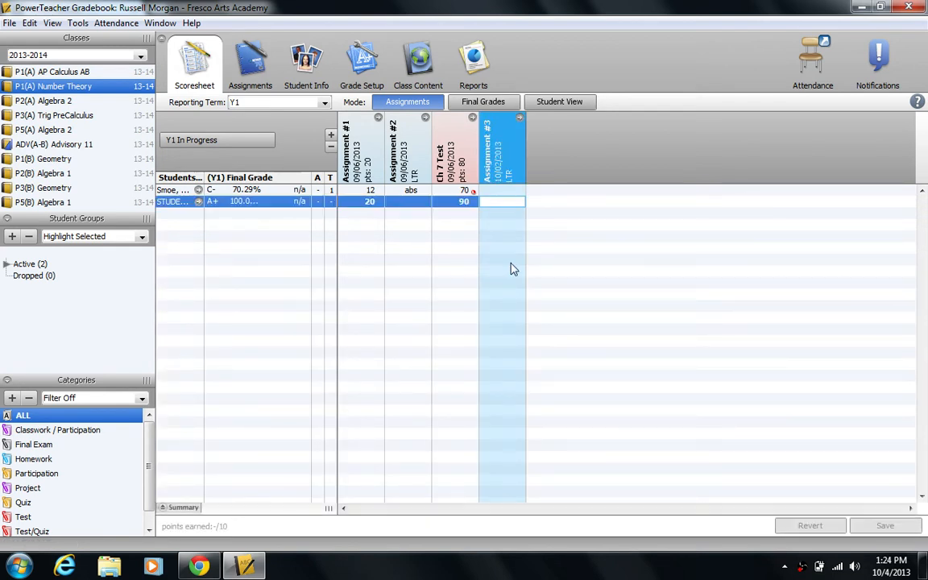
key(Up)
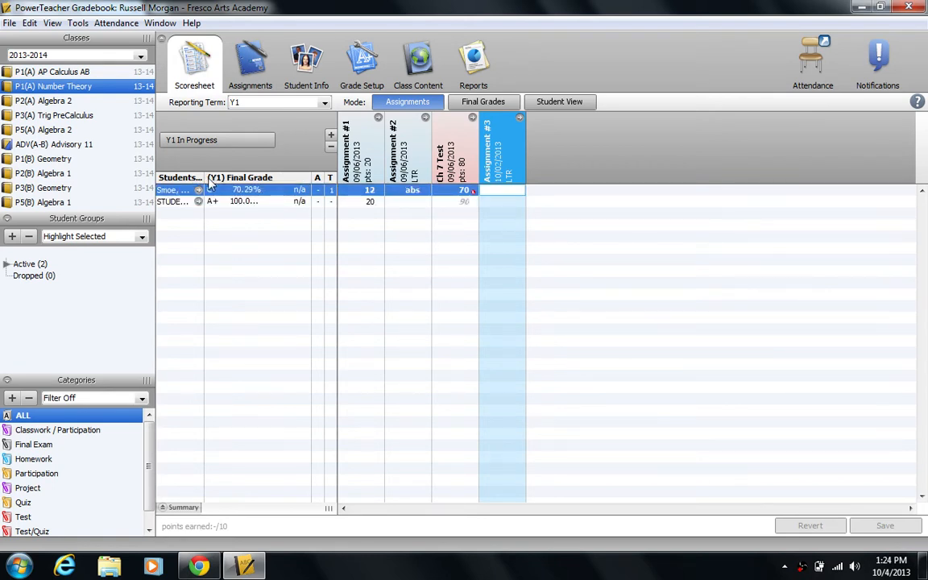
mouse_move(205, 179)
mouse_down()
mouse_move(228, 178)
mouse_move(218, 179)
mouse_up()
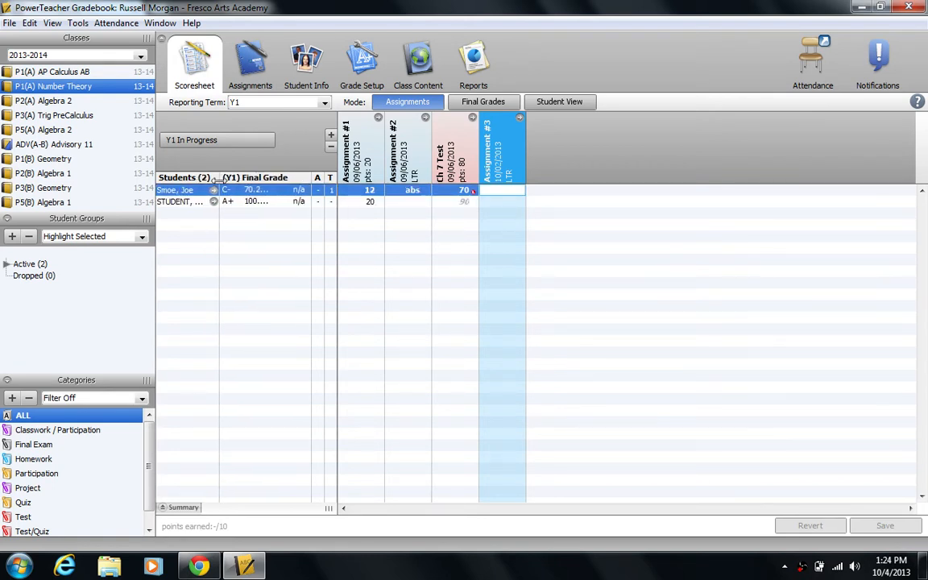
click(339, 164)
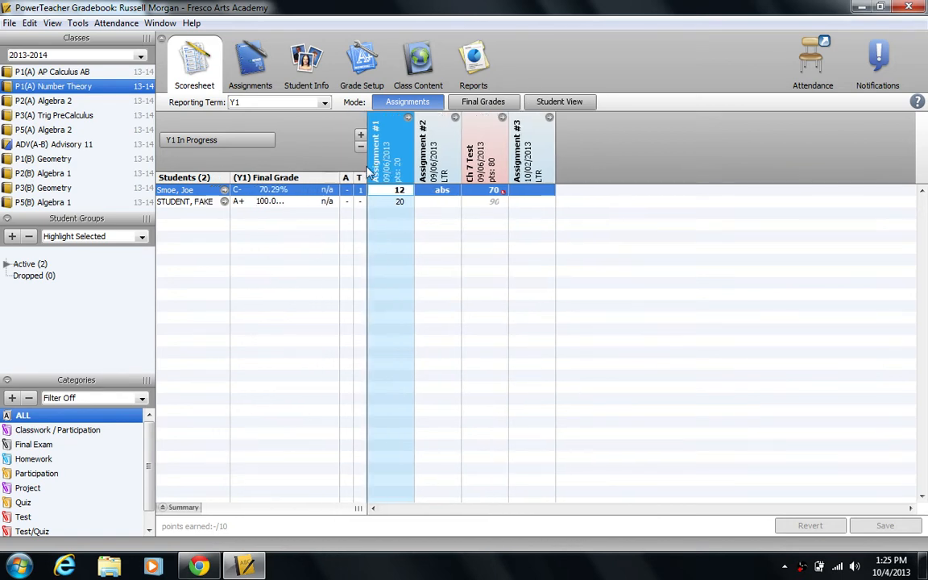
double_click(334, 163)
- Enter an A for the first student and a B+ for the second student on Assignment #3, and save the scores
click(528, 191)
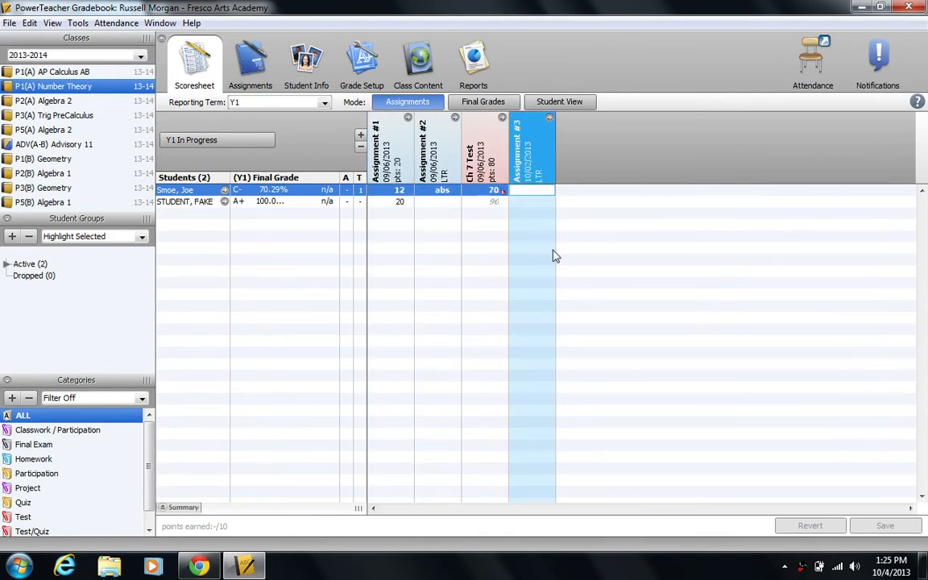
text(A)
key(Return)
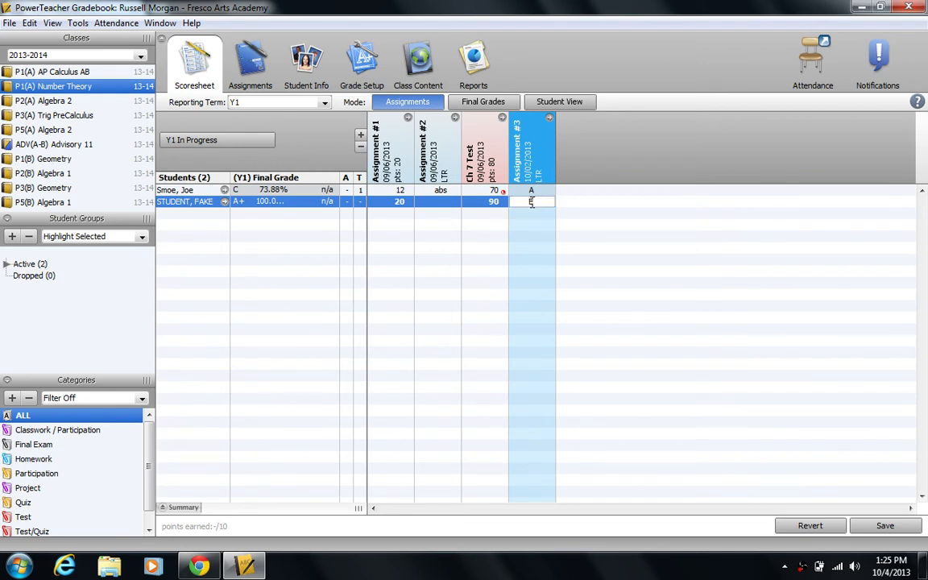
text(B+)
key(Left)
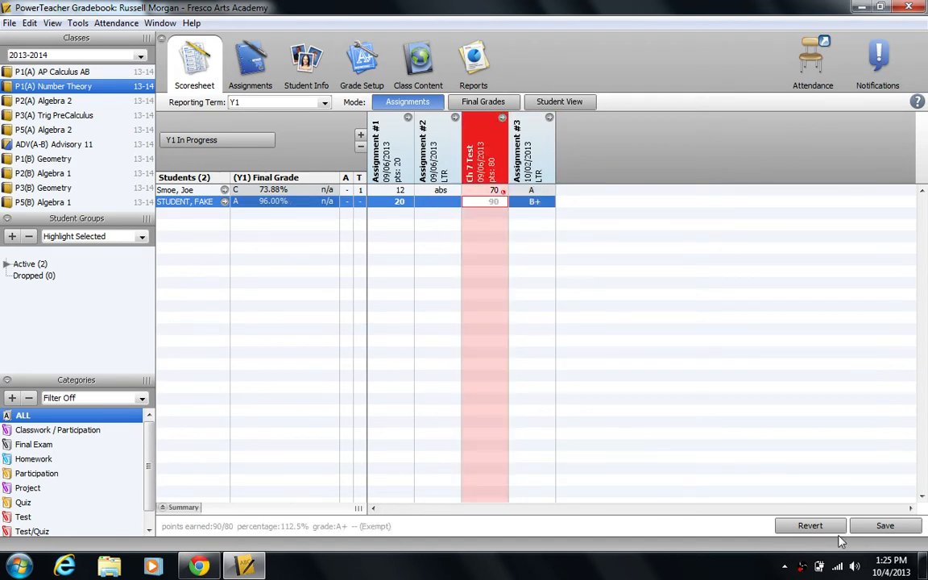
click(884, 526)
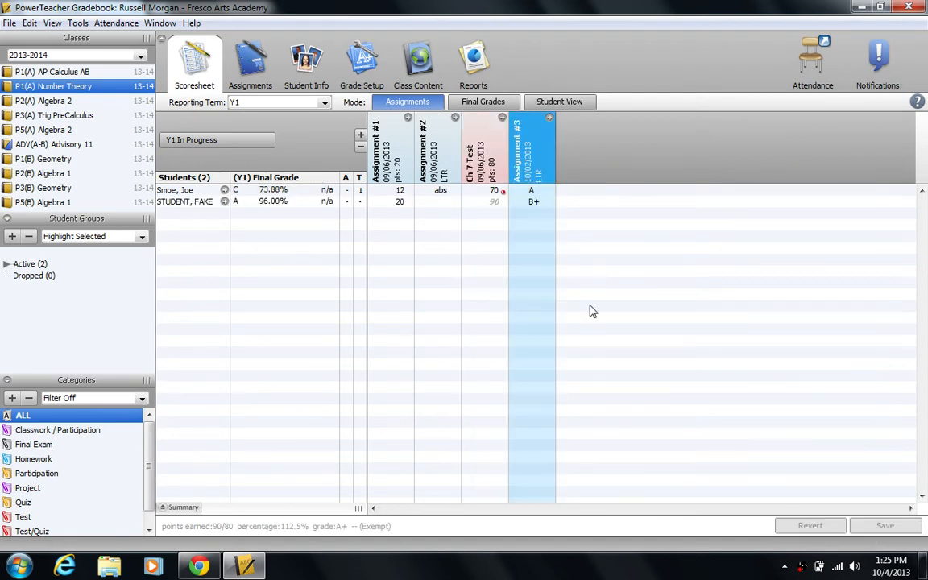
- Check the first student's Assignment #3 score and open the grade items of the Default grade scale
click(532, 191)
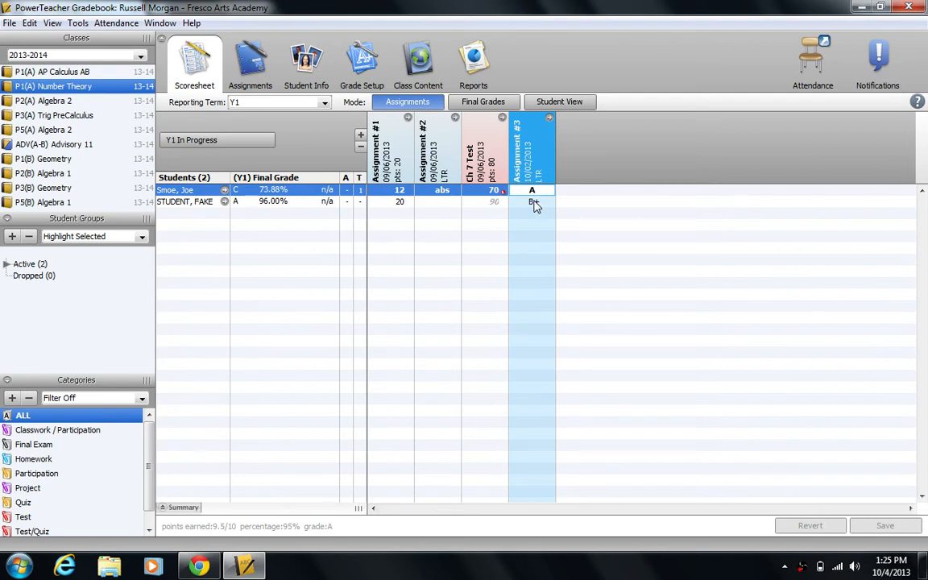
click(362, 61)
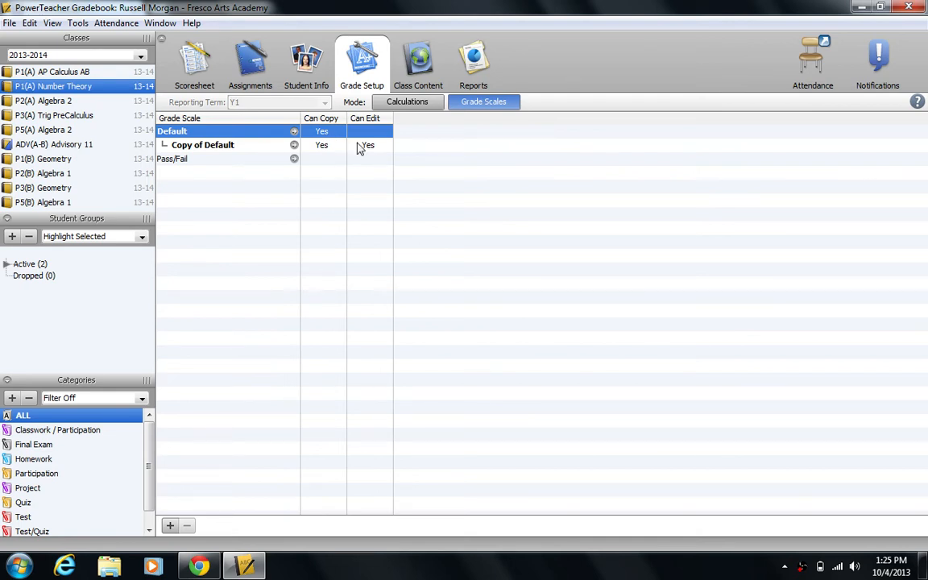
click(294, 132)
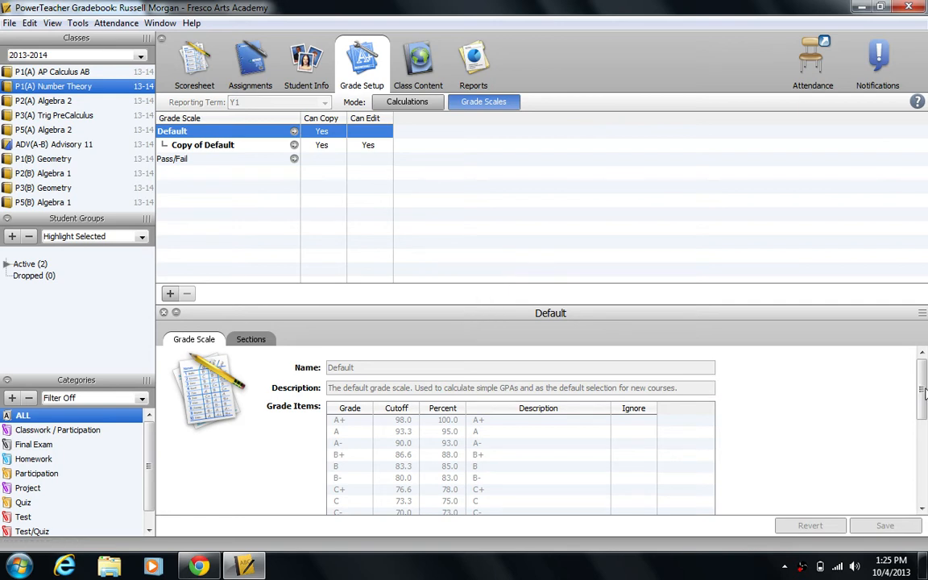
drag(925, 393, 924, 409)
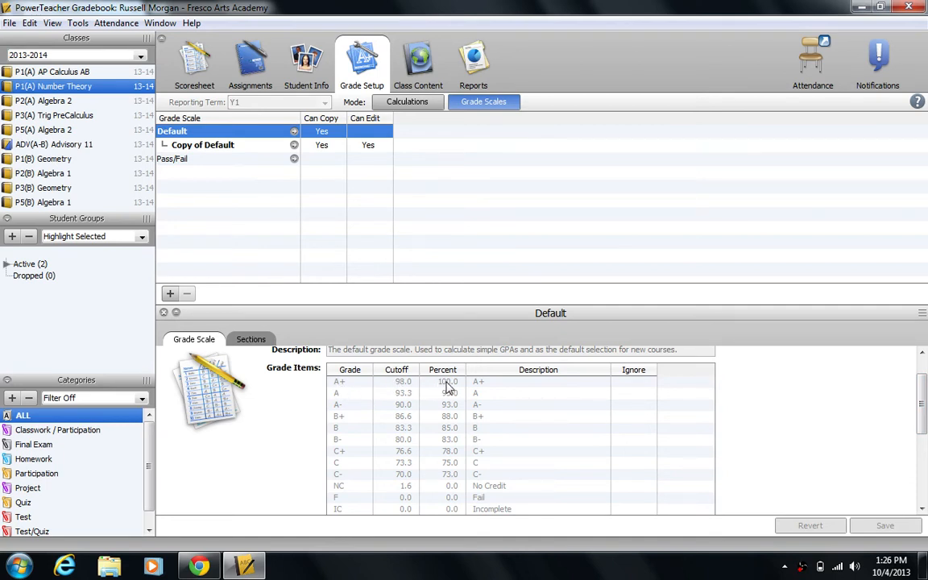
- Examine the percent values assigned to the A and B+ grades in the Default grade scale
click(338, 395)
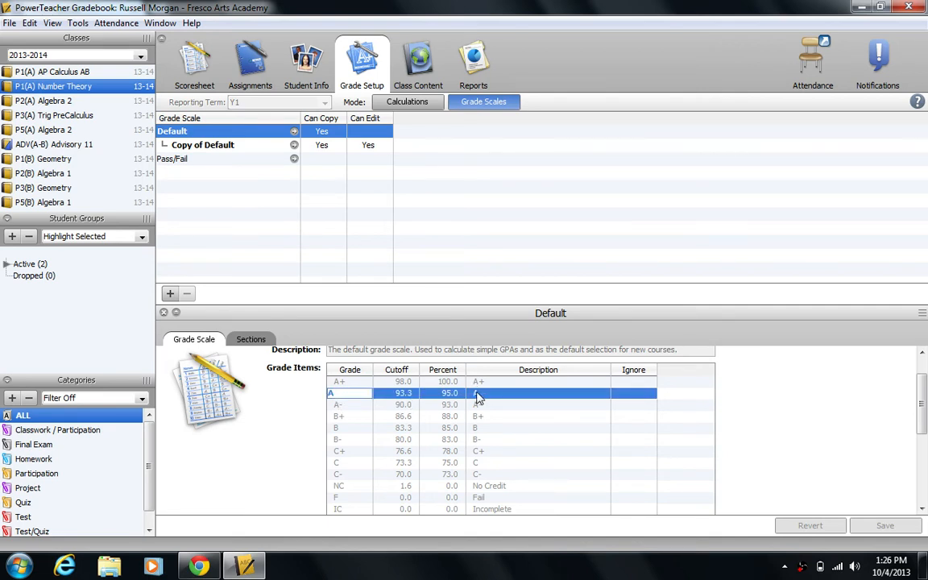
click(445, 394)
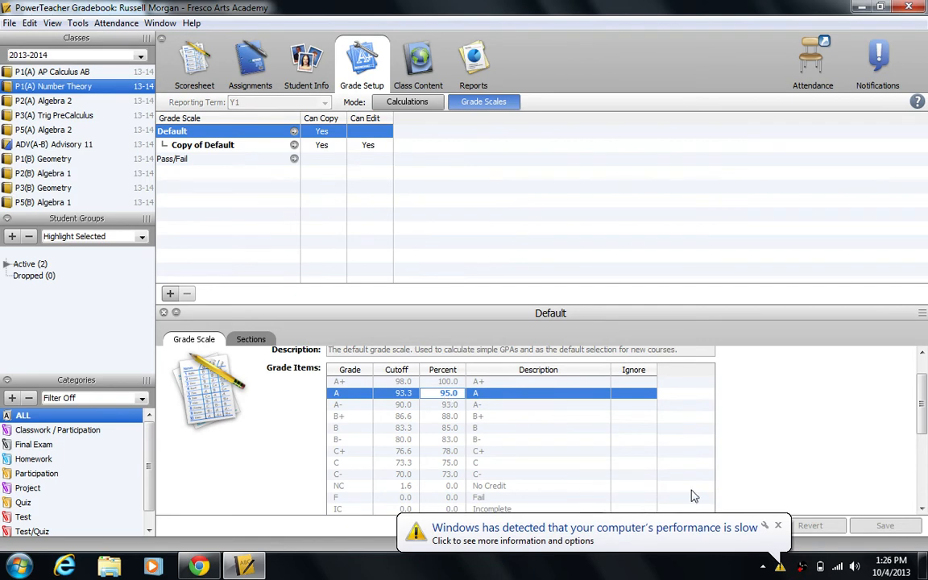
click(777, 525)
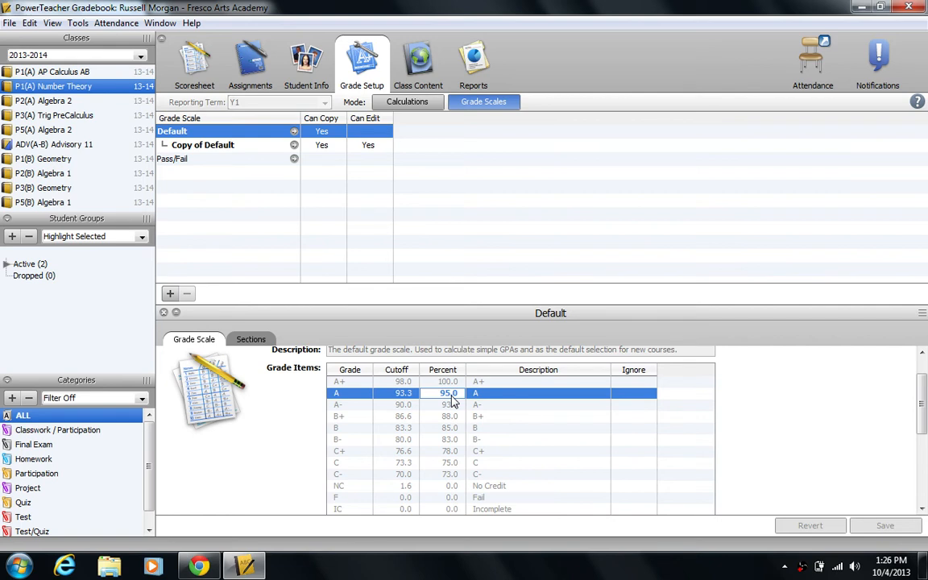
click(337, 418)
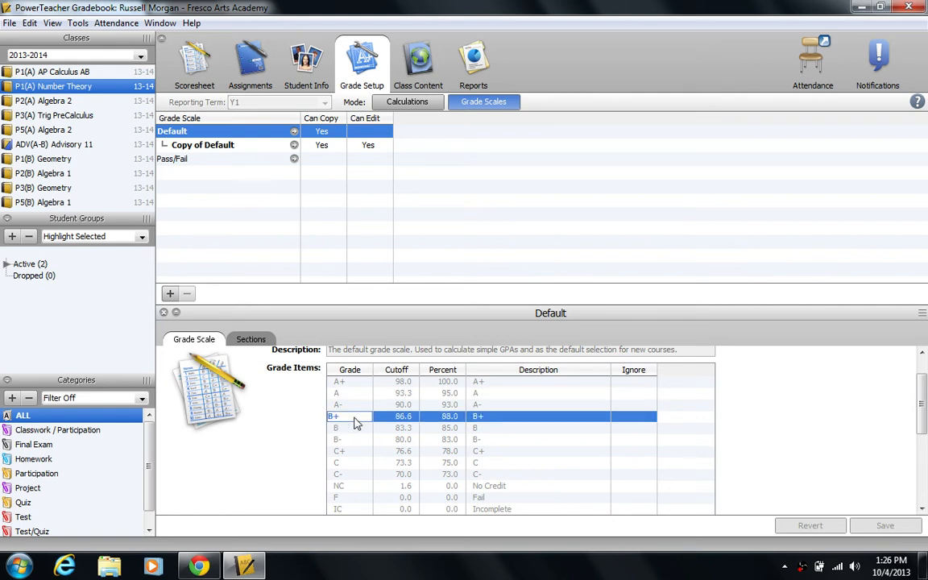
click(449, 417)
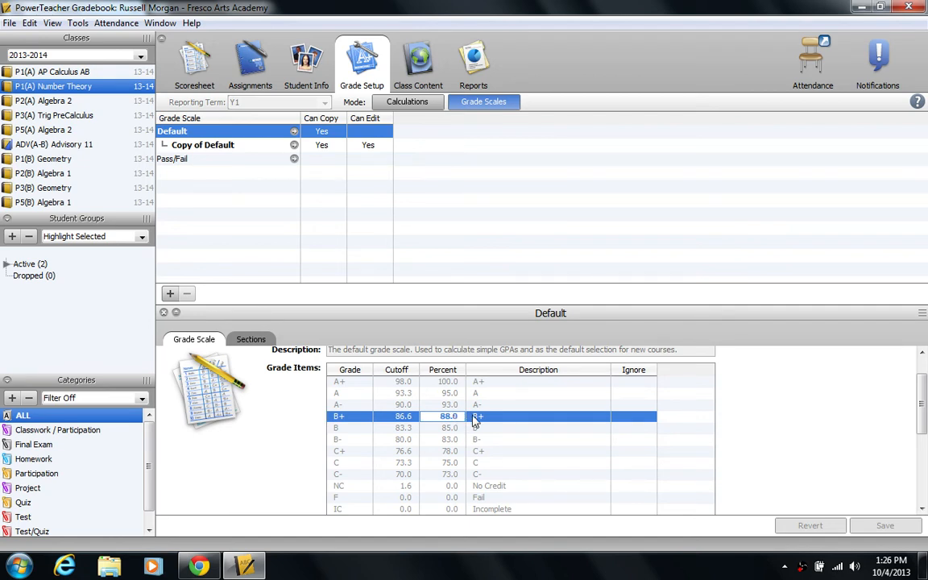
- Compare the cutoff values of the A+, A and A- grades in the Default grade scale
click(401, 394)
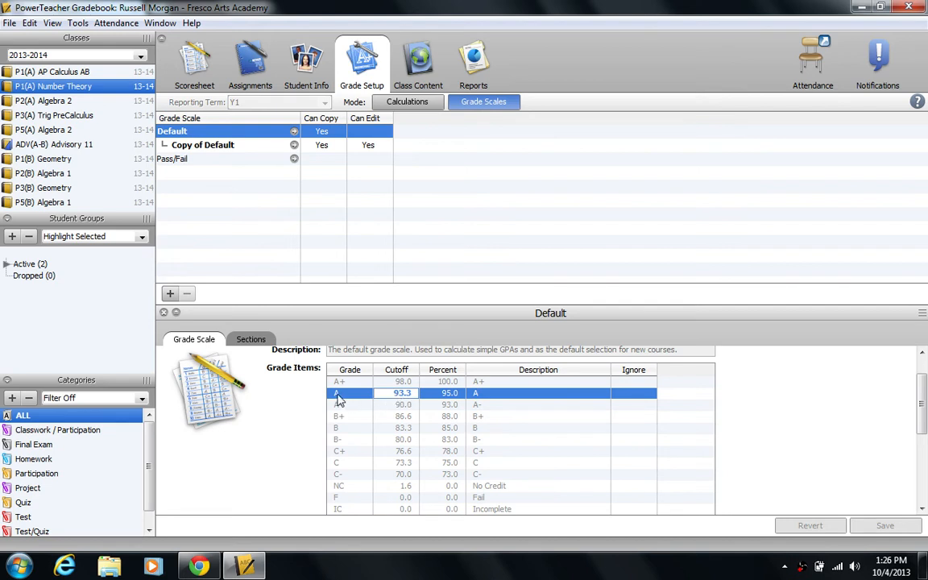
click(407, 381)
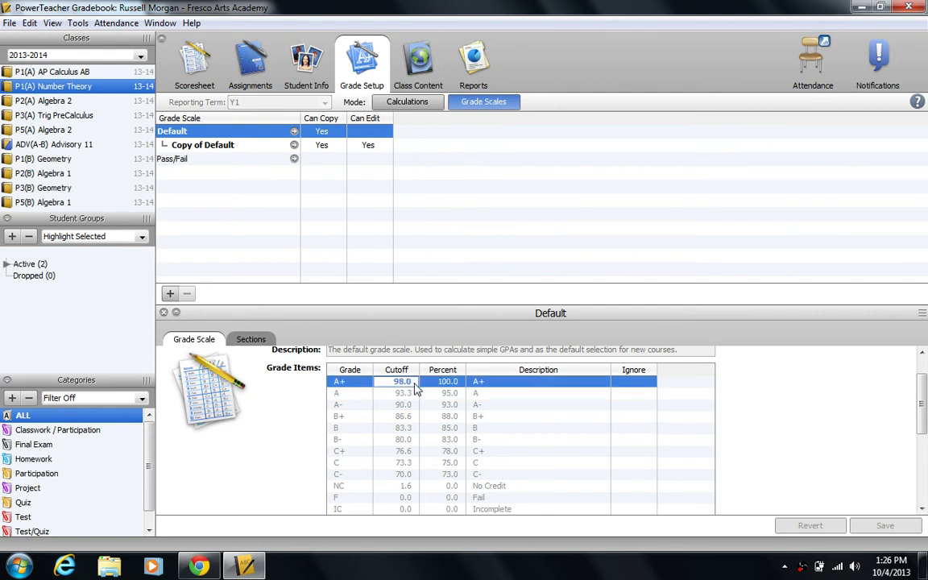
click(406, 405)
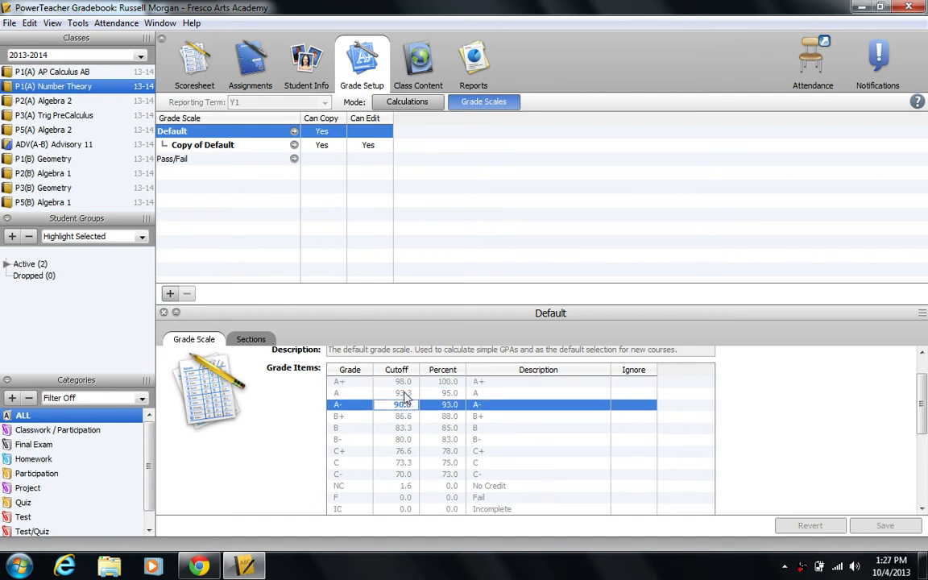
click(406, 394)
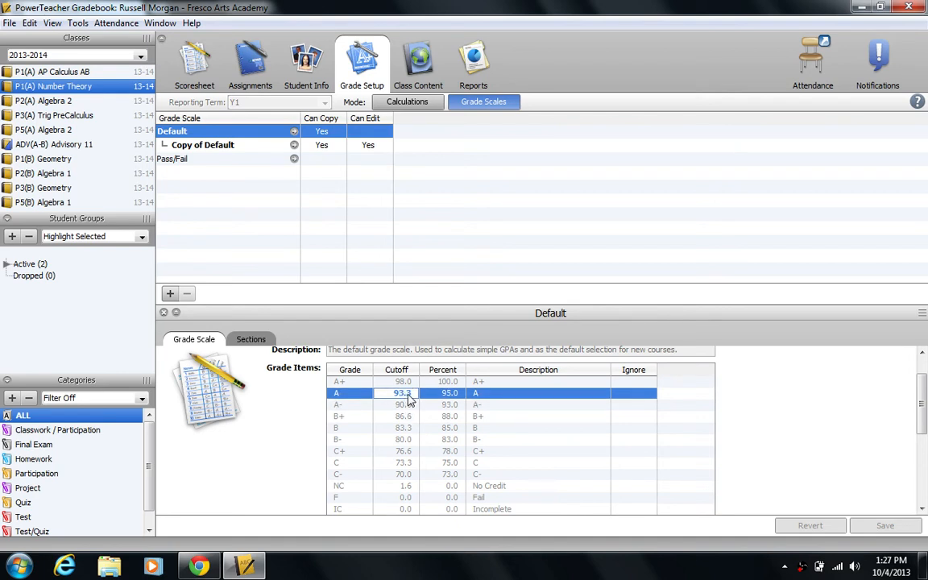
click(404, 406)
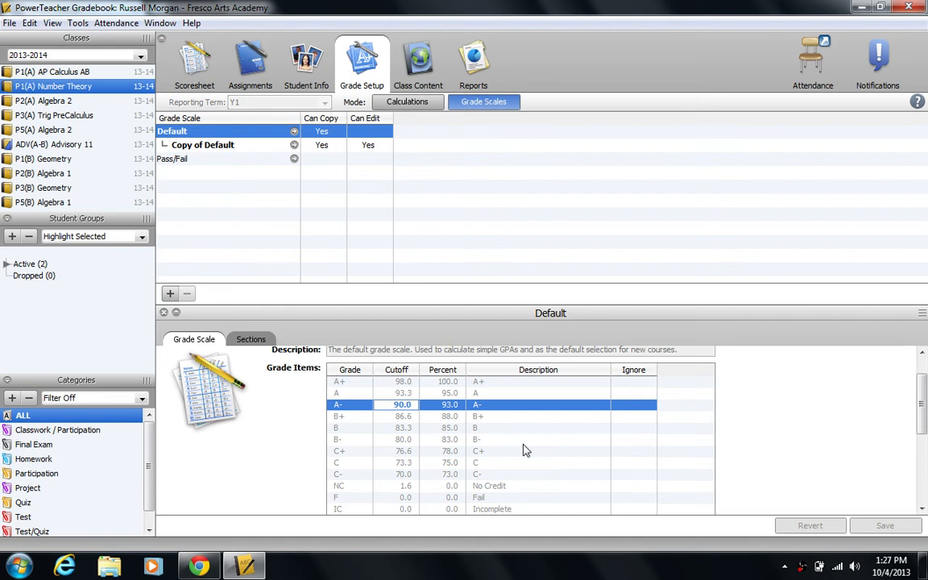
- Close the Default grade scale details and check both students' Assignment #3 scores in the scoresheet
click(164, 312)
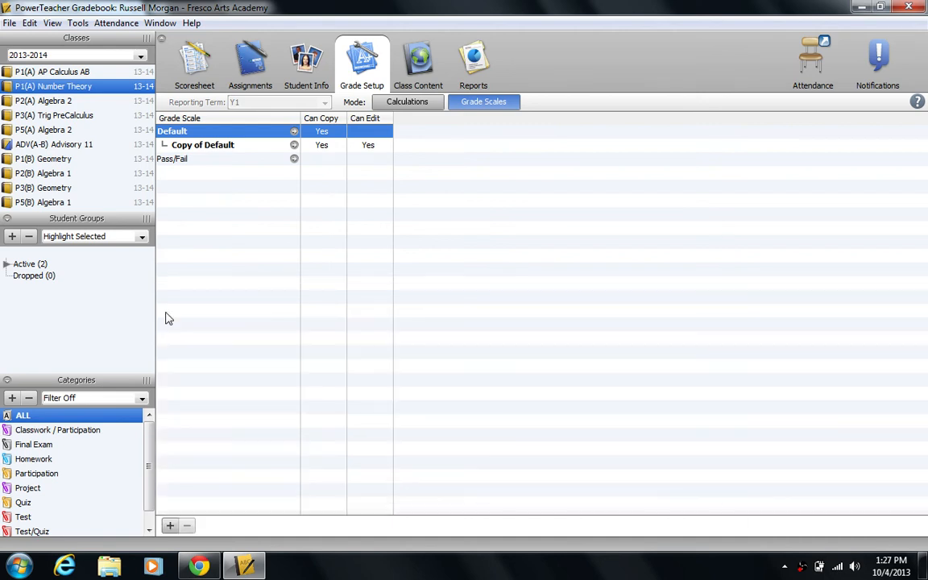
click(194, 72)
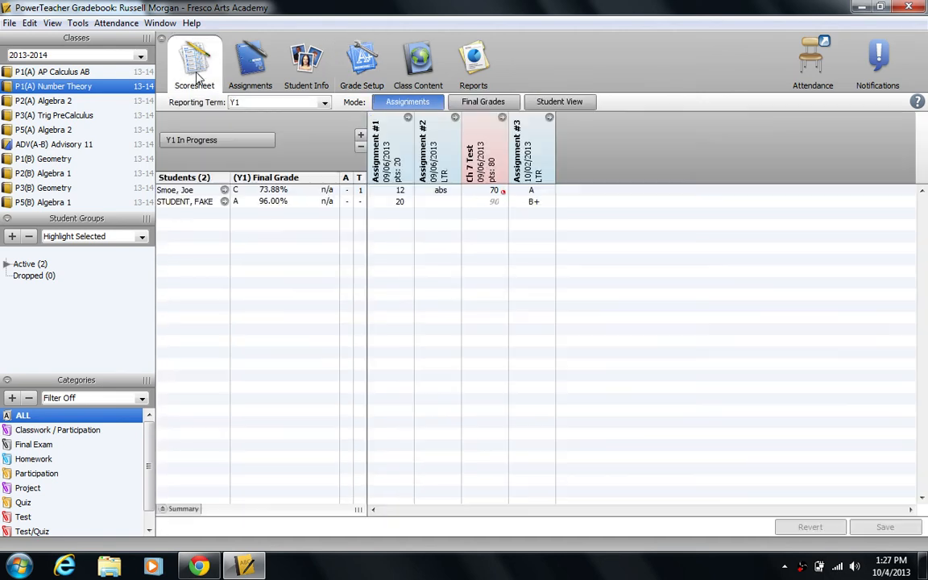
click(538, 192)
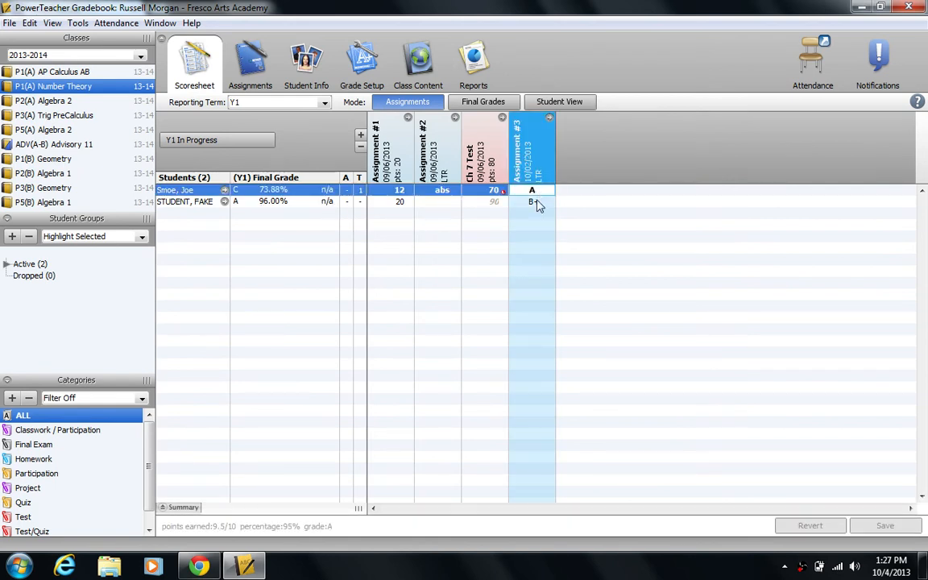
click(537, 203)
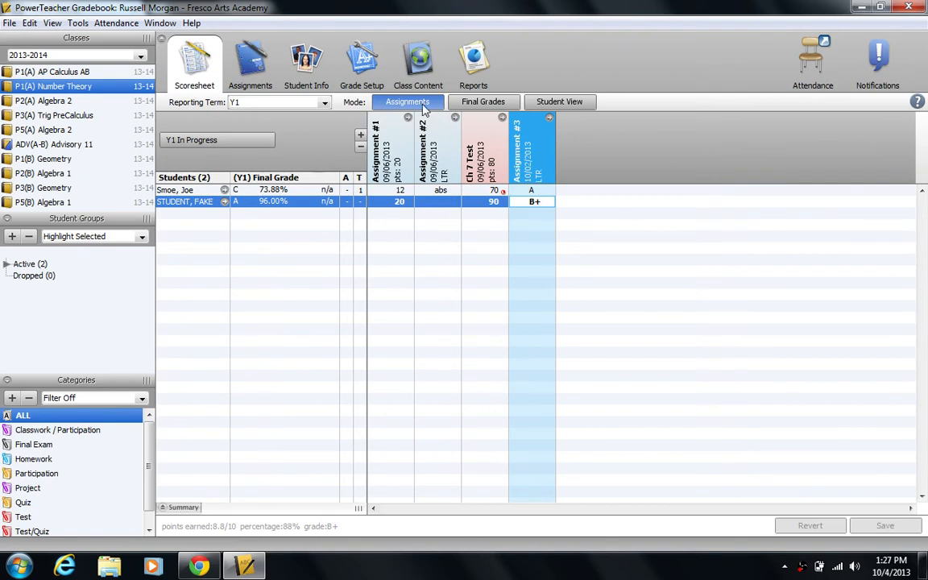
- Show assignments in the scoresheet's individual student view and check the Assignment #3 percentage for each of the two students
click(554, 103)
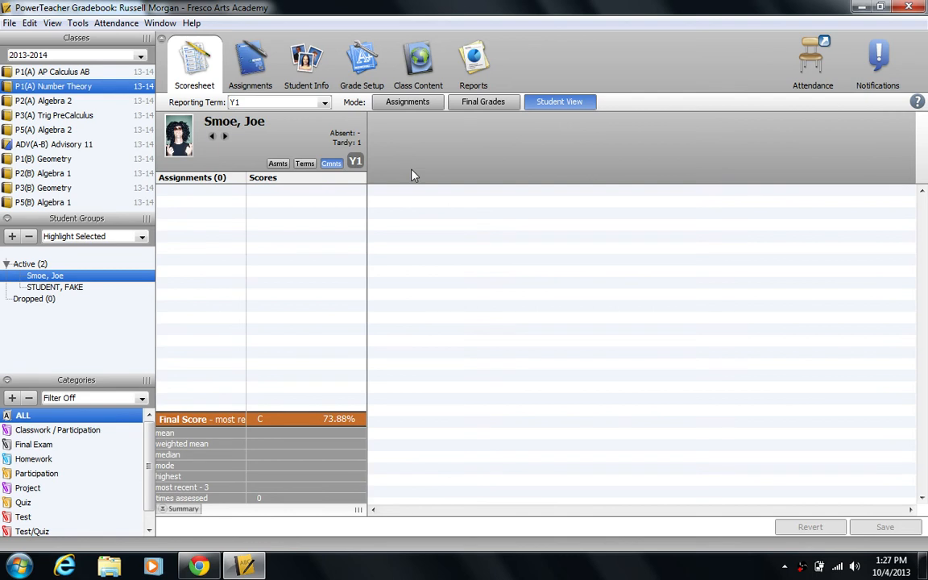
click(278, 163)
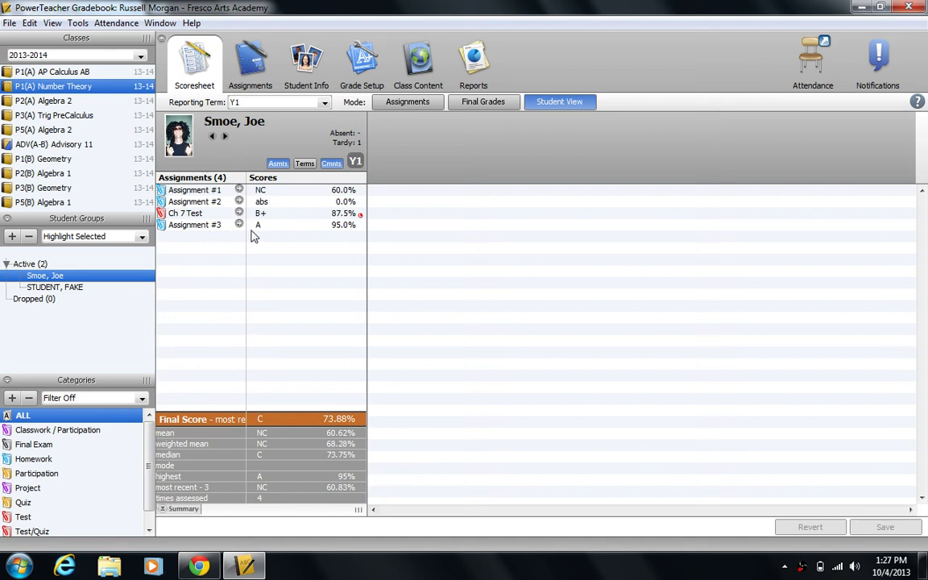
click(341, 227)
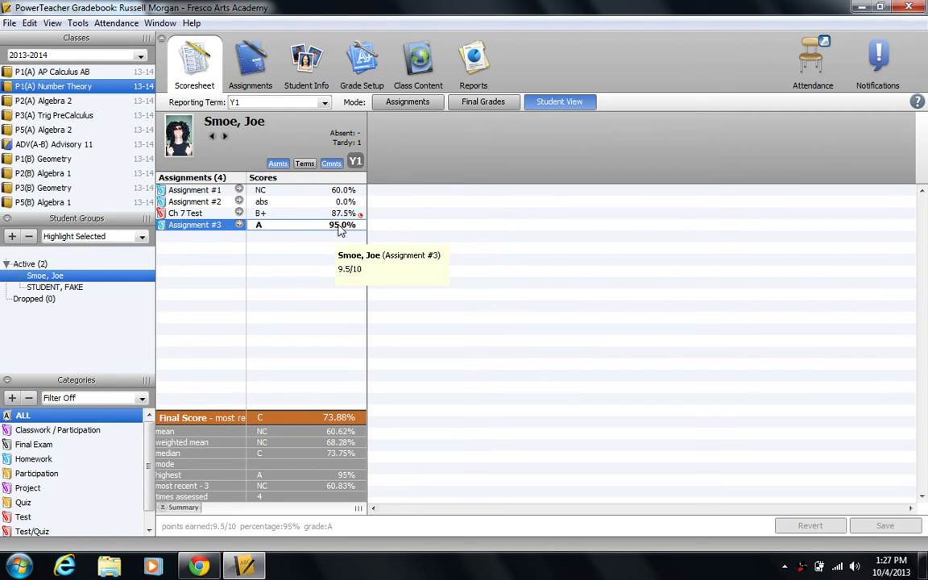
click(224, 136)
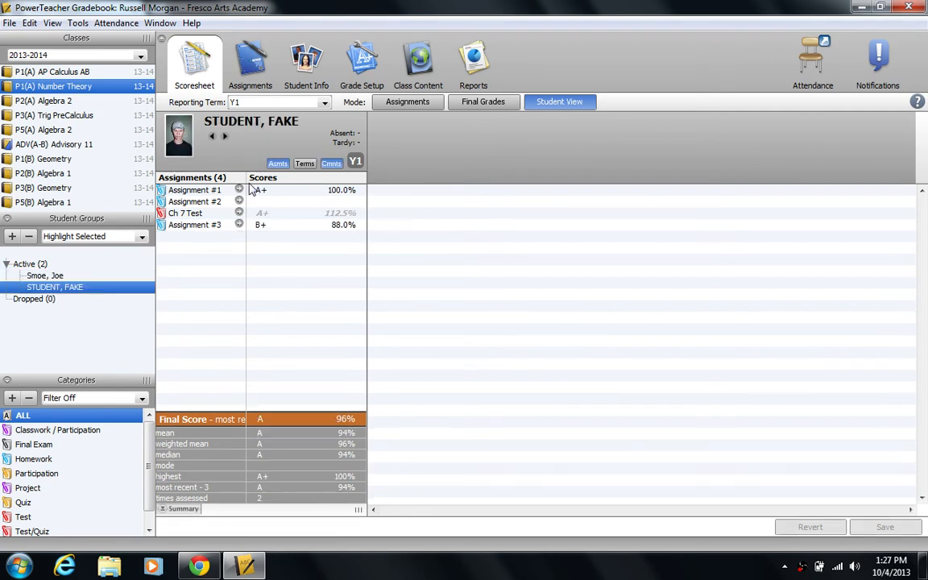
click(263, 229)
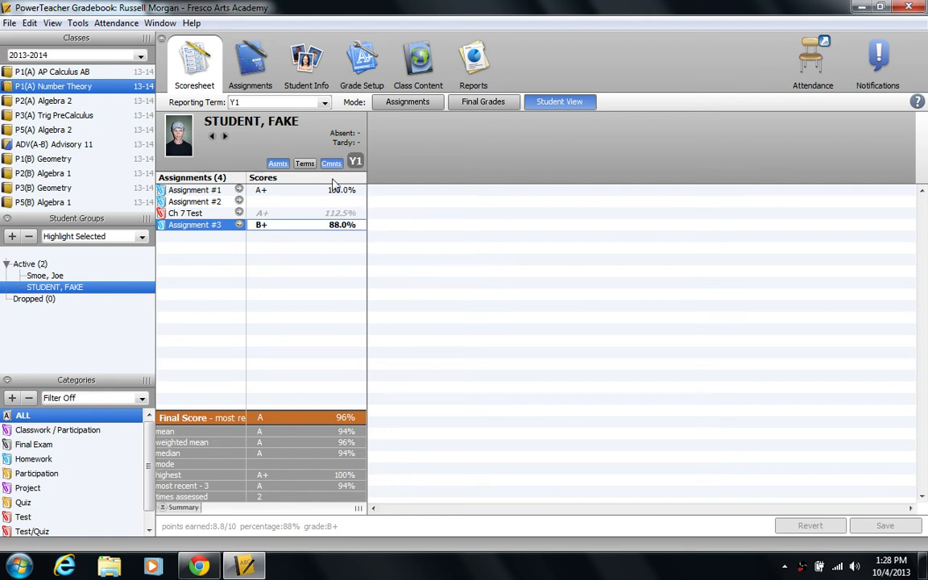
- Run the Individual Student Report as a PDF for all enrolled students in the selected class
click(470, 68)
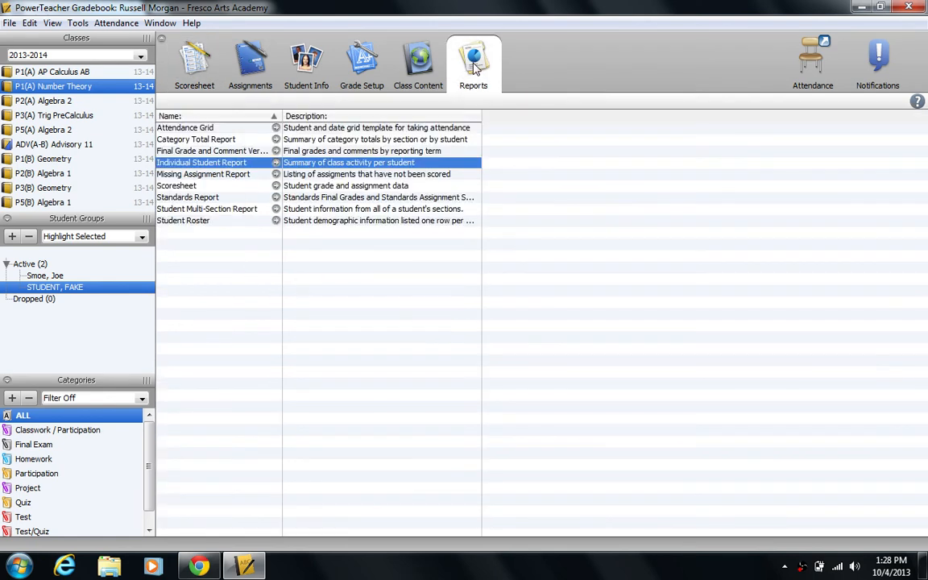
click(275, 162)
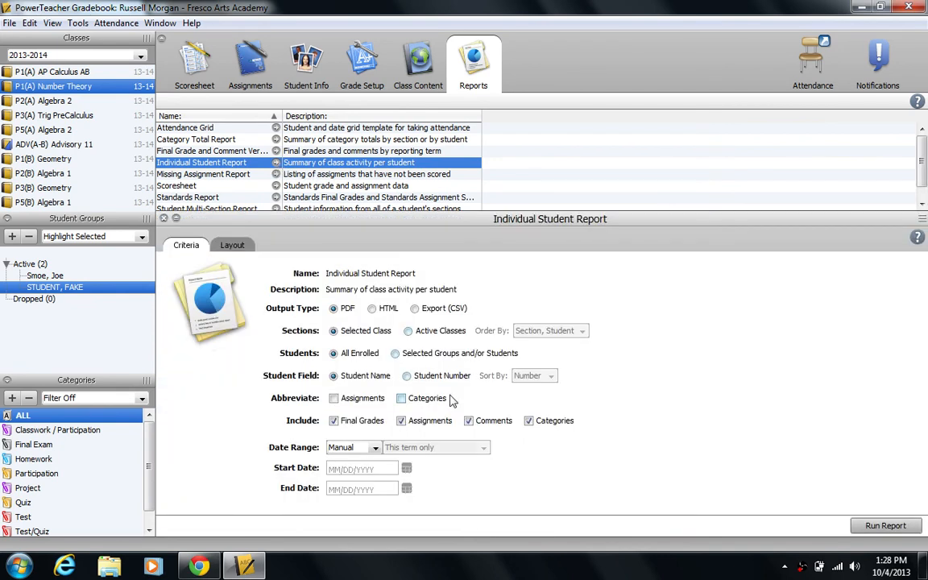
click(860, 527)
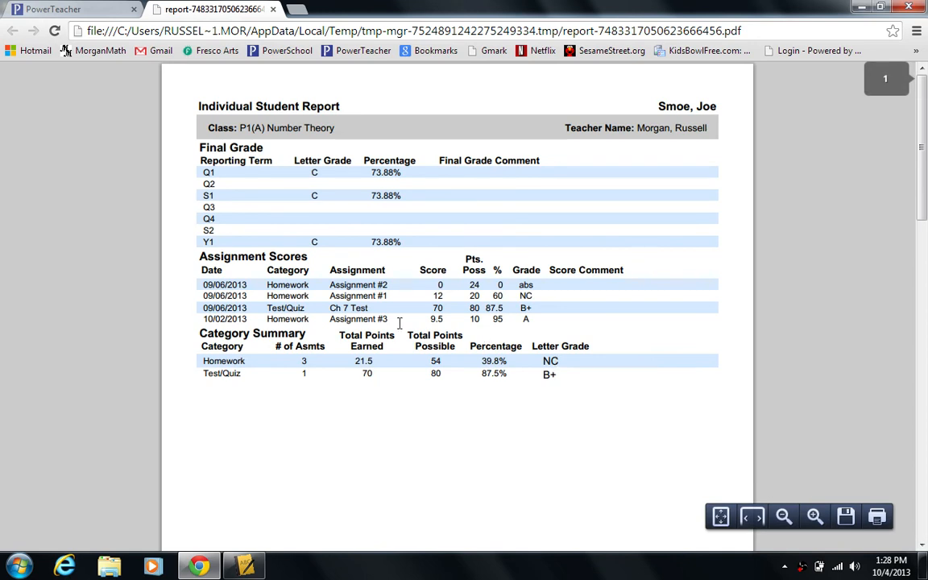
- Examine the Assignment #3 score, percentage and grade for both students in the PDF report, and close the report
drag(267, 318, 531, 319)
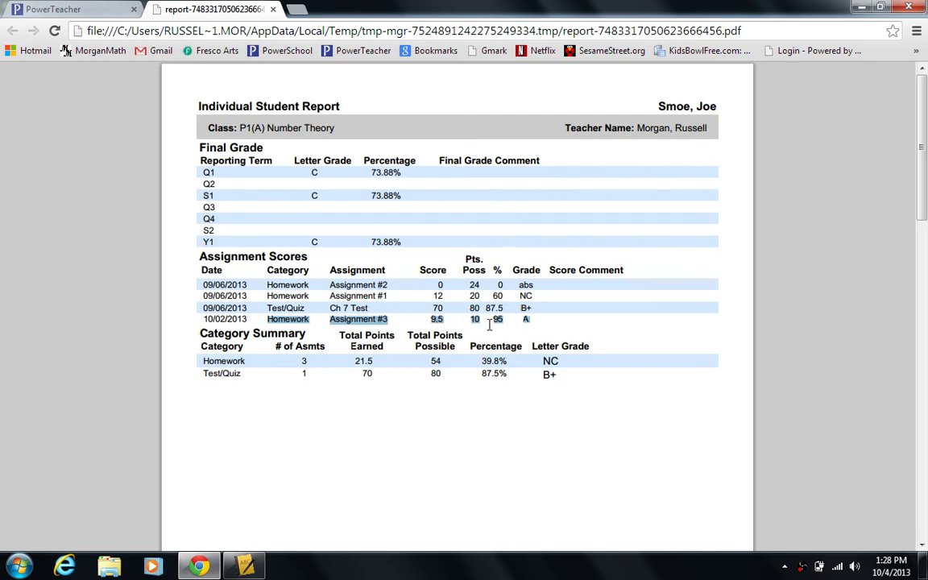
drag(921, 172, 925, 427)
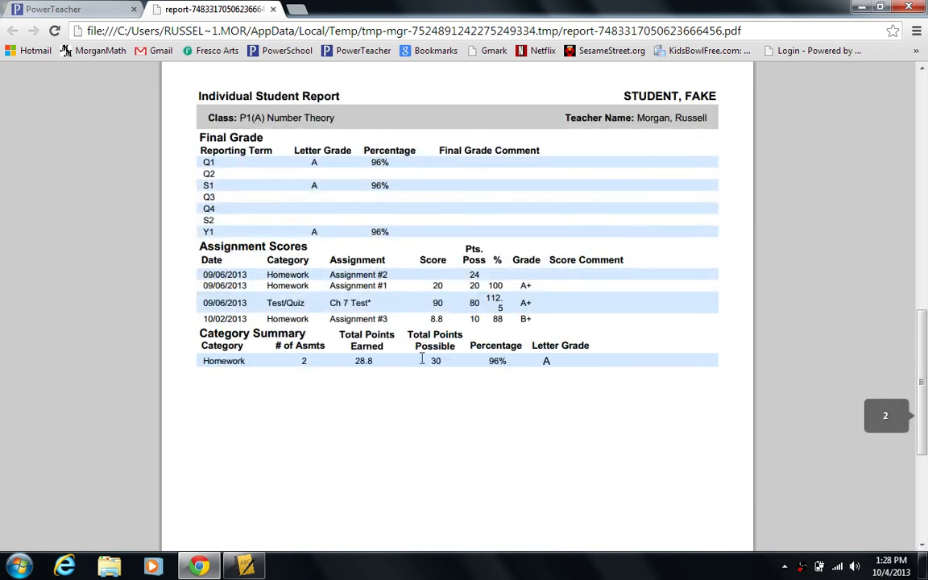
drag(264, 319, 532, 320)
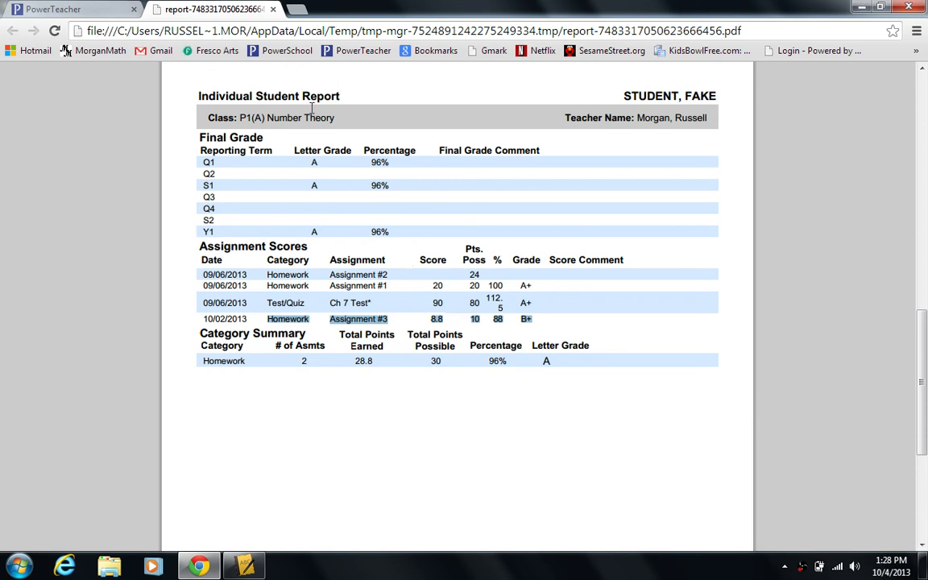
click(273, 10)
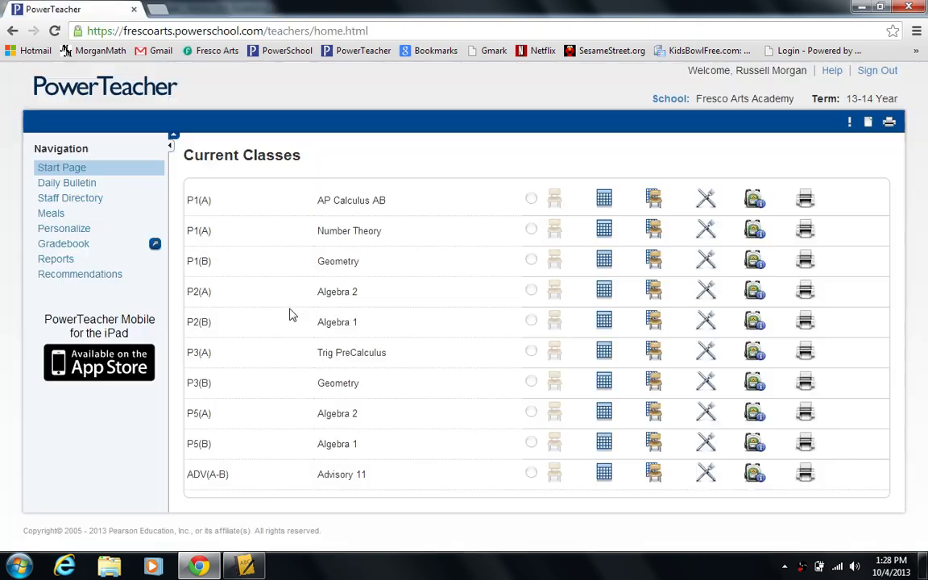
- Switch back to PowerTeacher Gradebook and clear the second student's Assignment #3 score in the assignments scoresheet
click(251, 568)
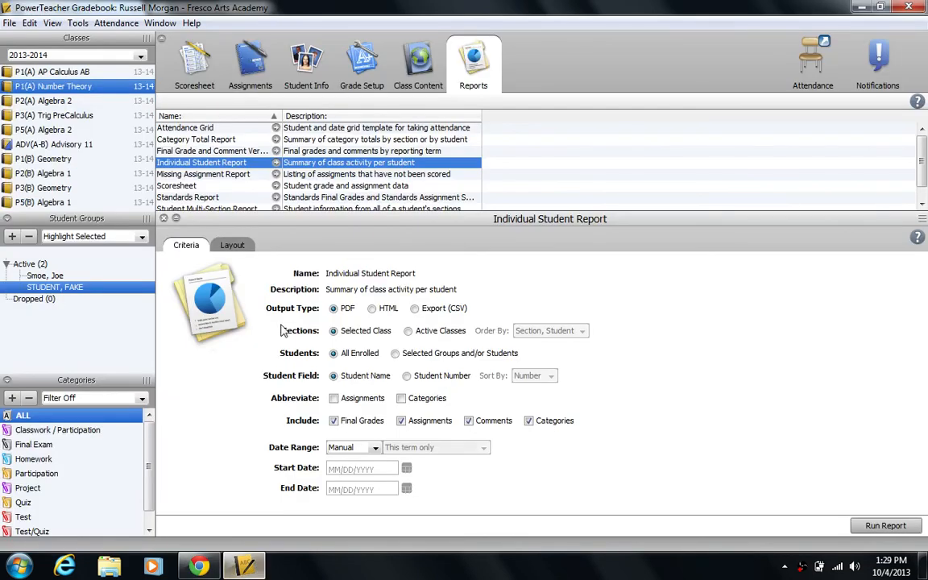
click(191, 68)
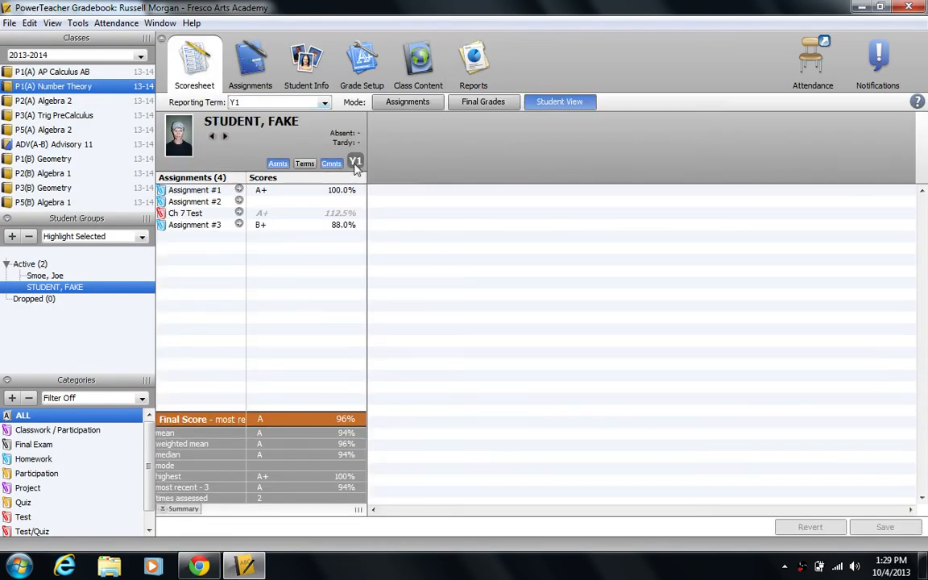
click(406, 103)
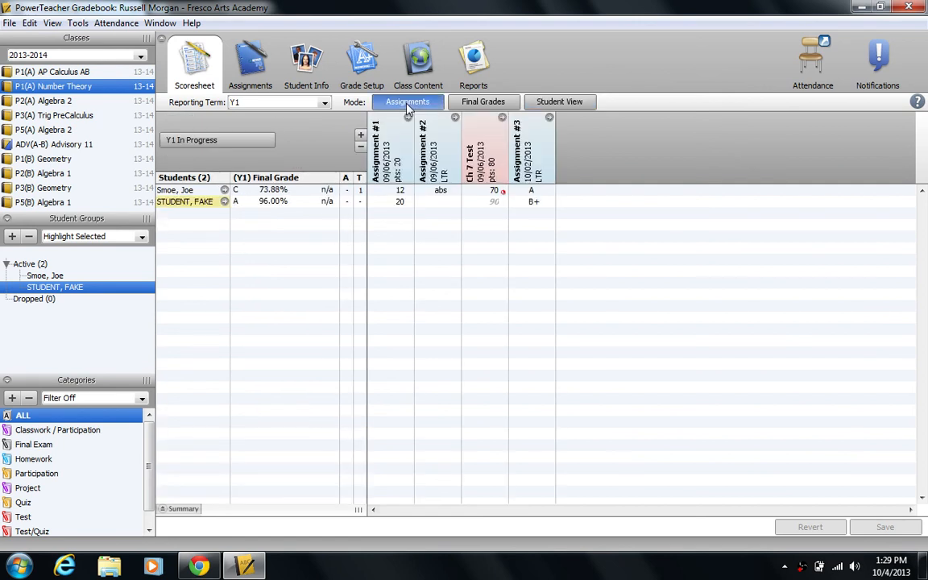
click(532, 203)
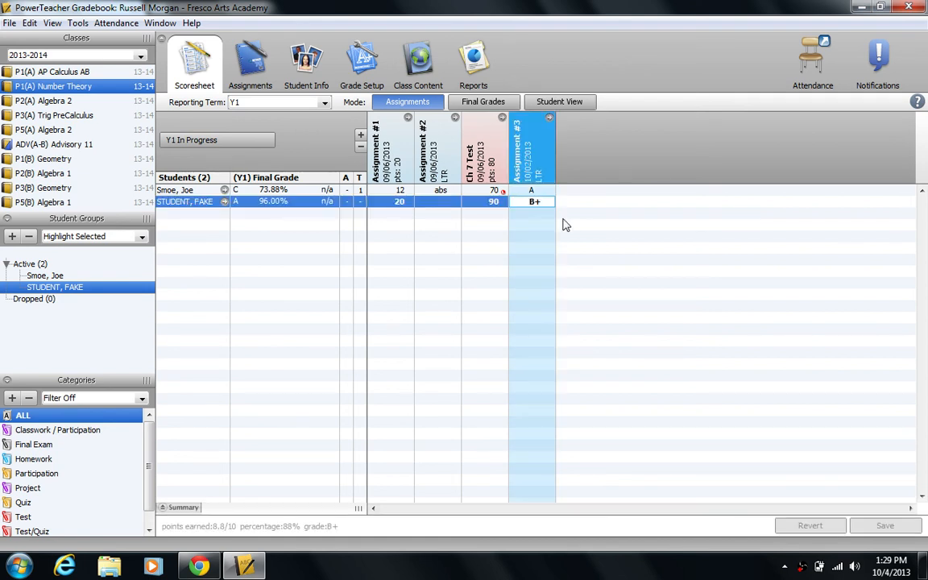
key(Delete)
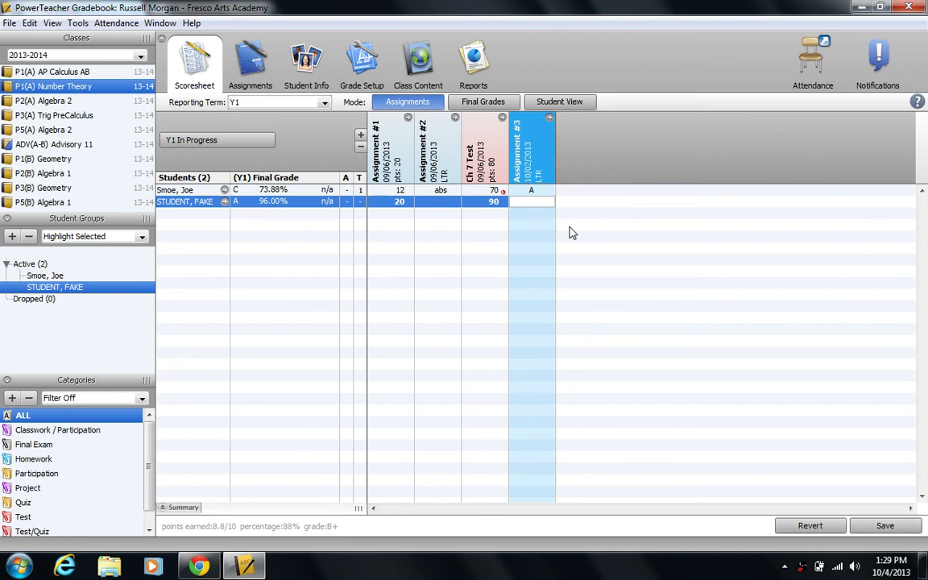
key(Return)
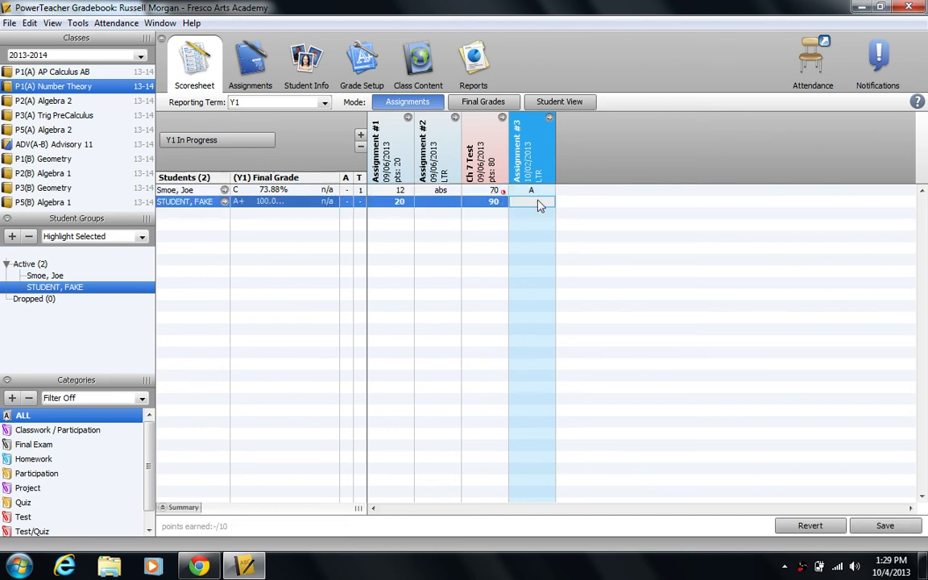
- Assign a B+ from the list of available grades to the second student's Assignment #3, and save the scores
right_click(538, 205)
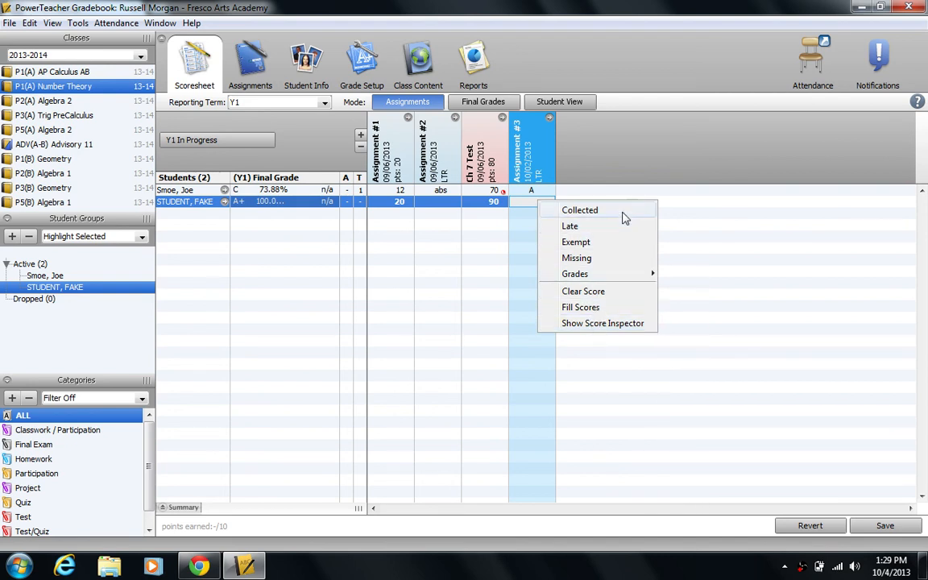
mouse_move(623, 282)
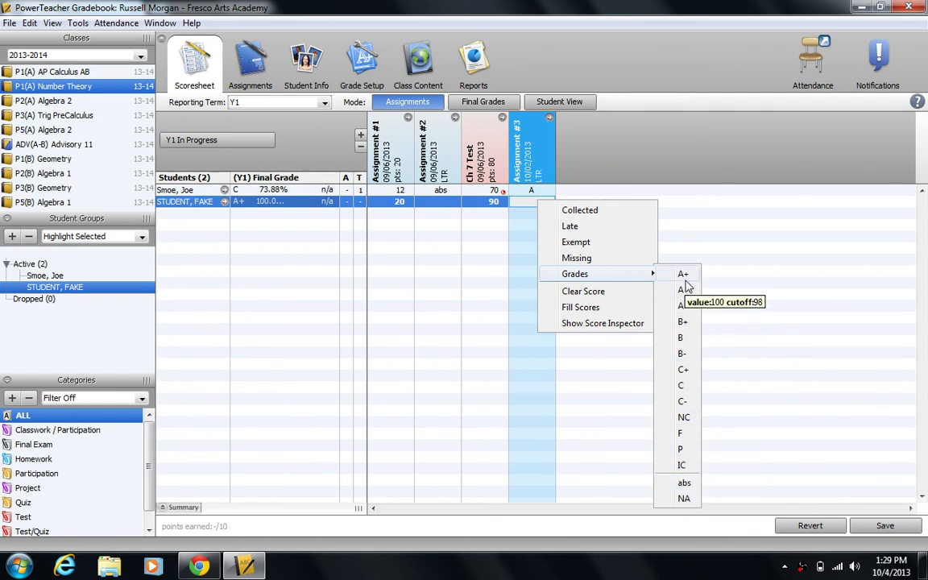
click(682, 322)
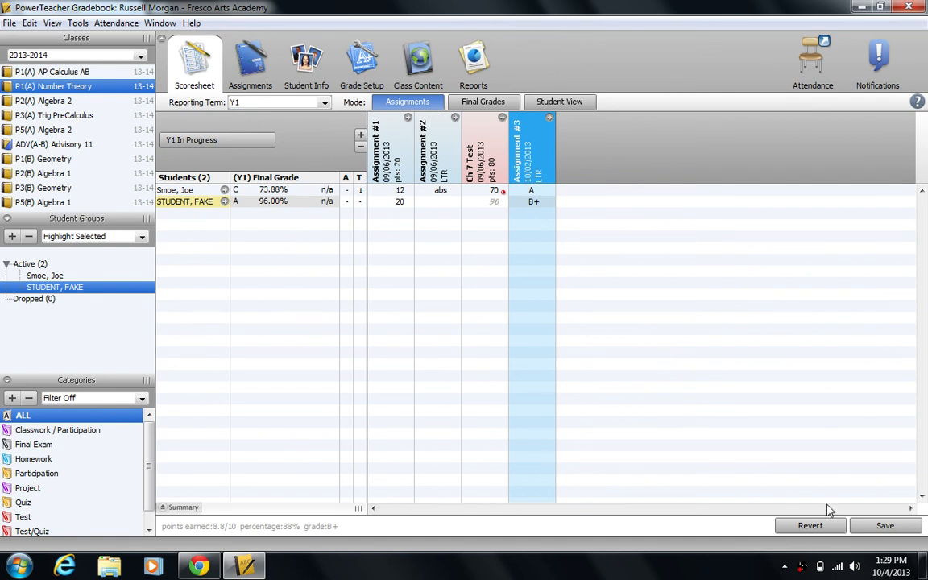
click(885, 525)
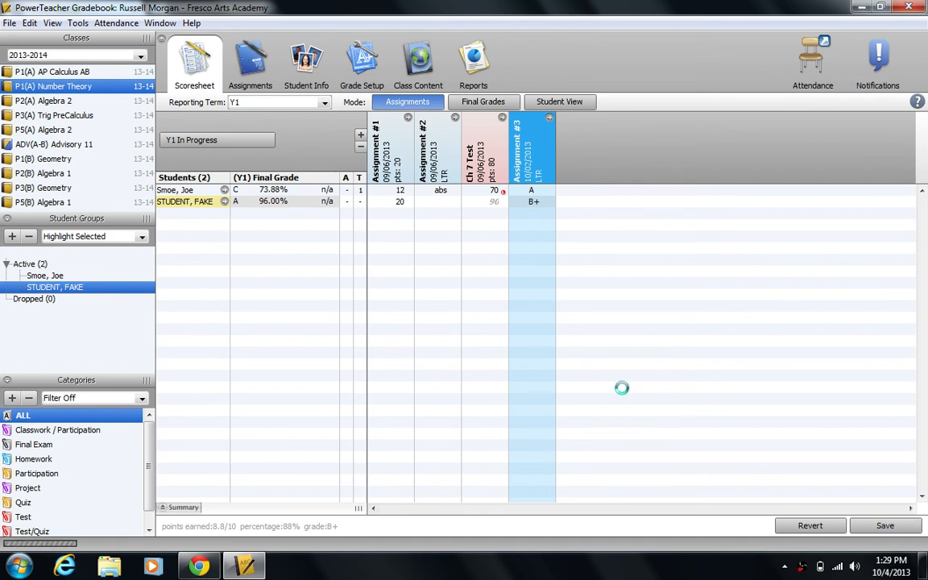